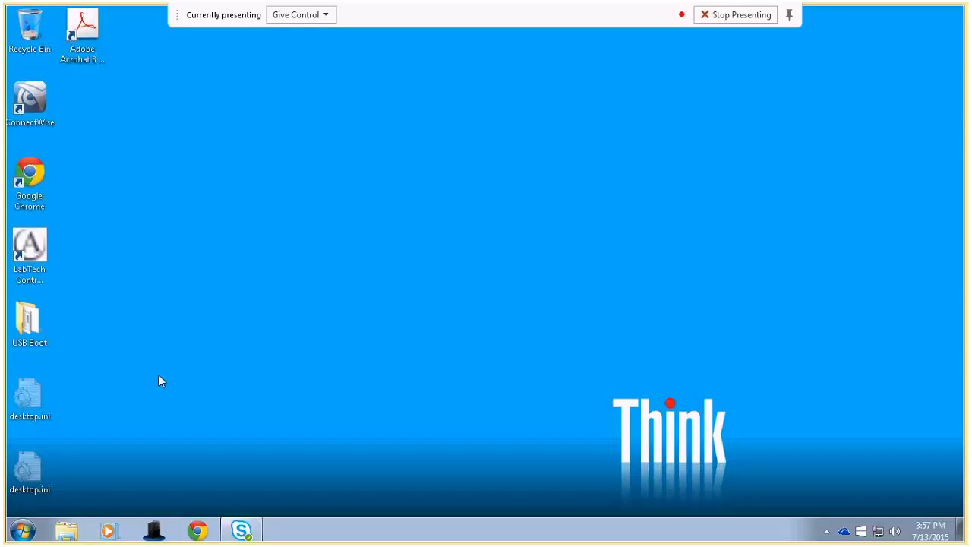
Show the Start menu's All Programs list.
left_click(22, 533)
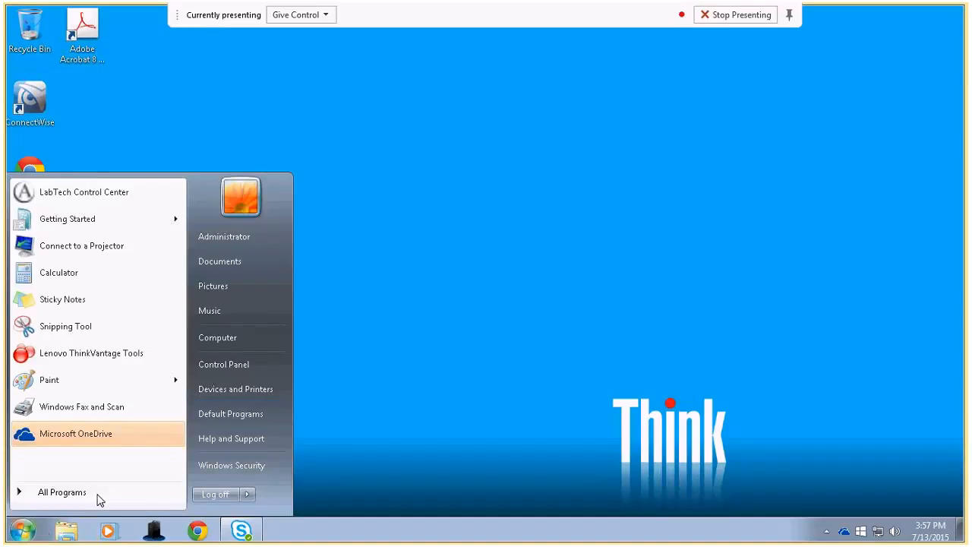
left_click(63, 492)
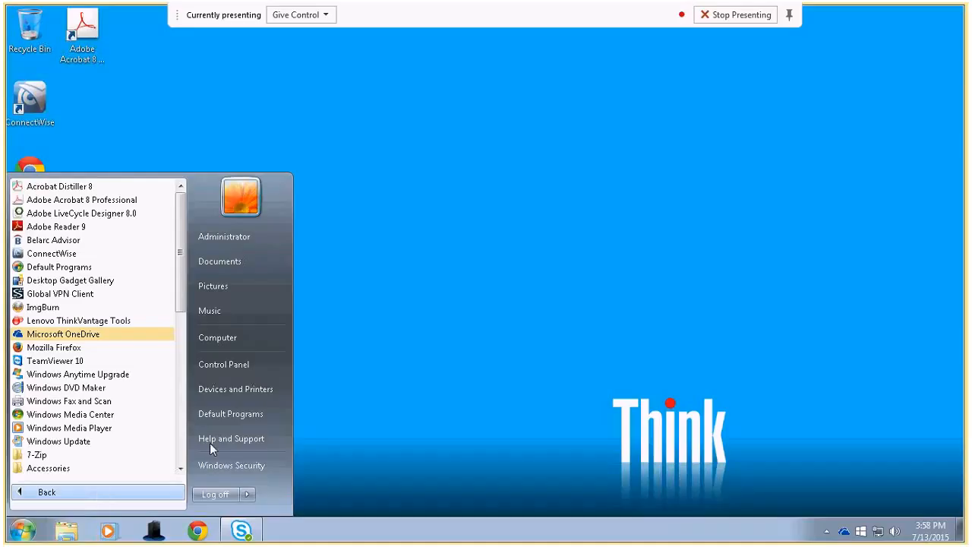
Open Control Panel, switch View by to Large icons, and open Programs and Features.
left_click(257, 372)
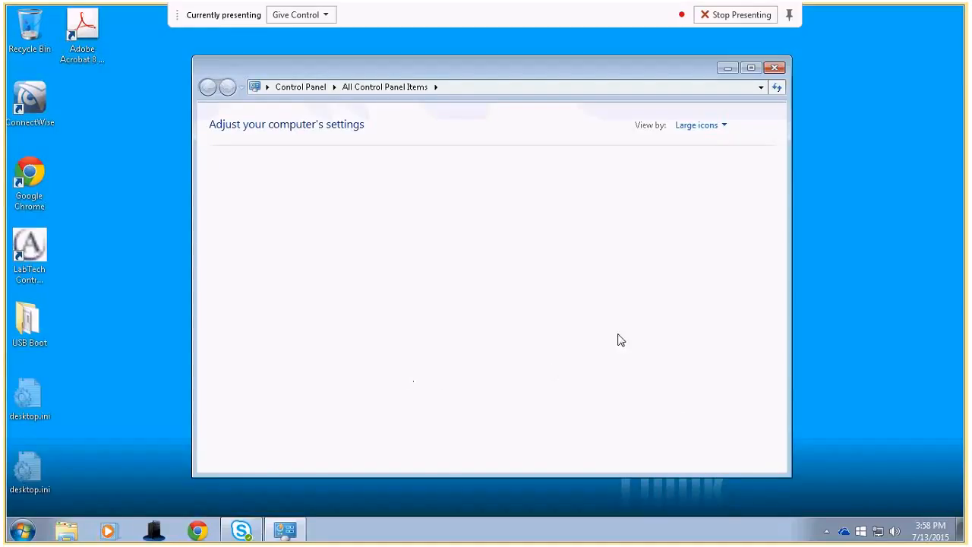
left_click(723, 126)
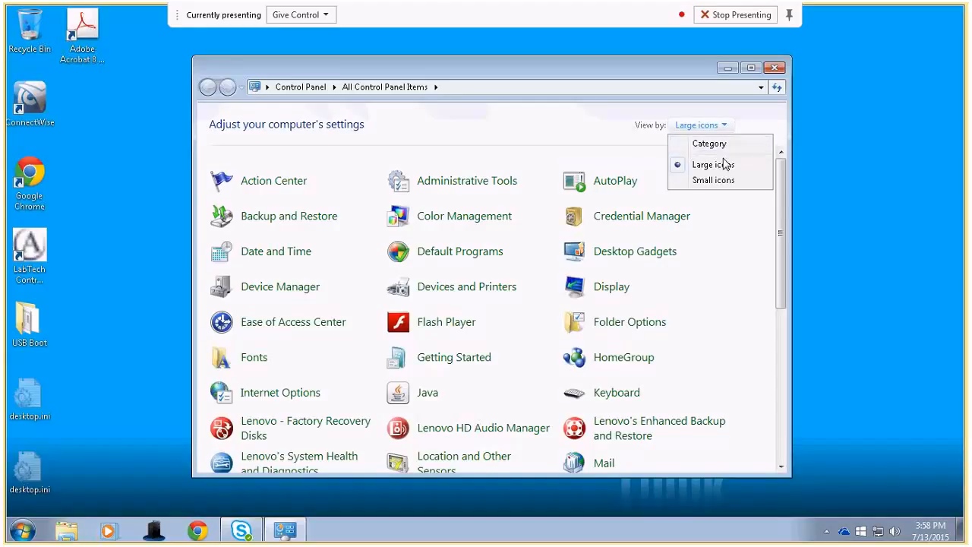
left_click(723, 144)
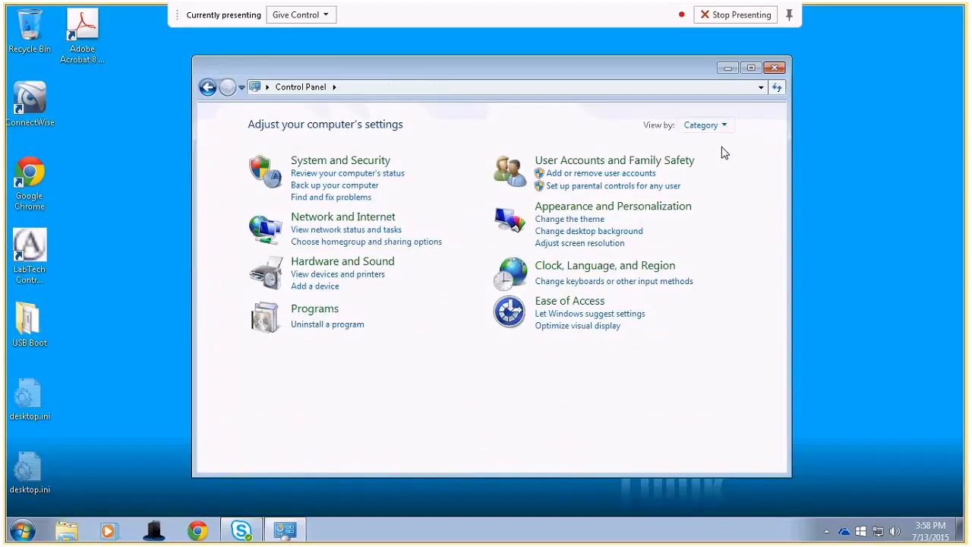
left_click(722, 126)
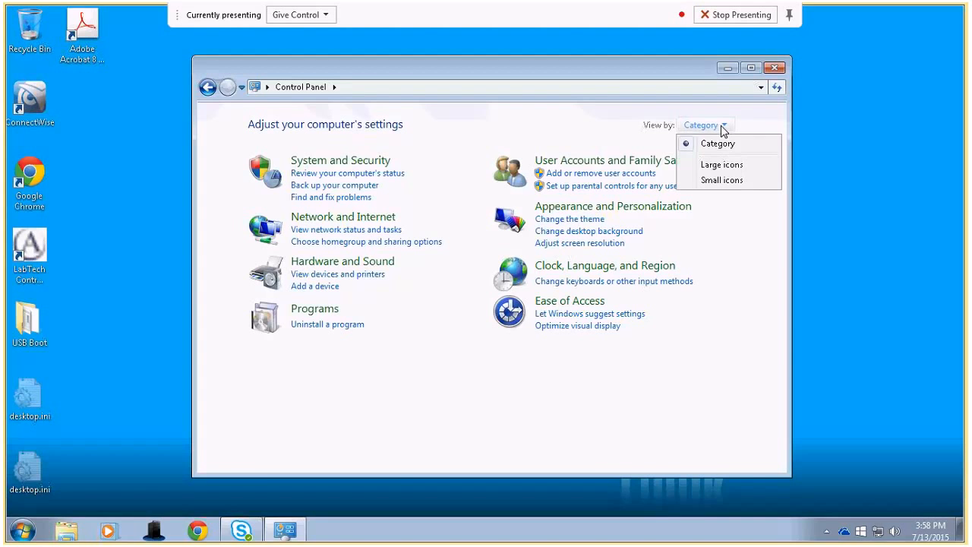
left_click(717, 165)
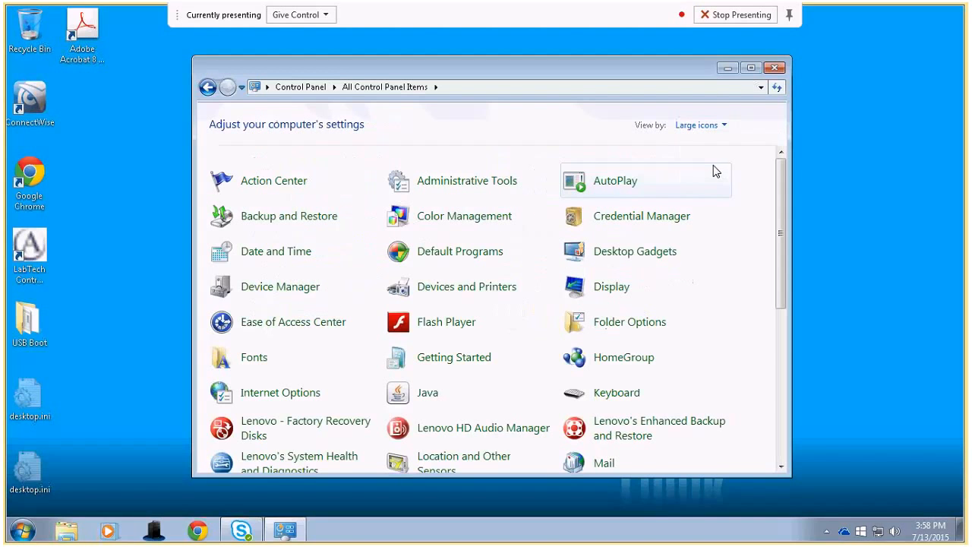
left_click_drag(781, 241, 782, 349)
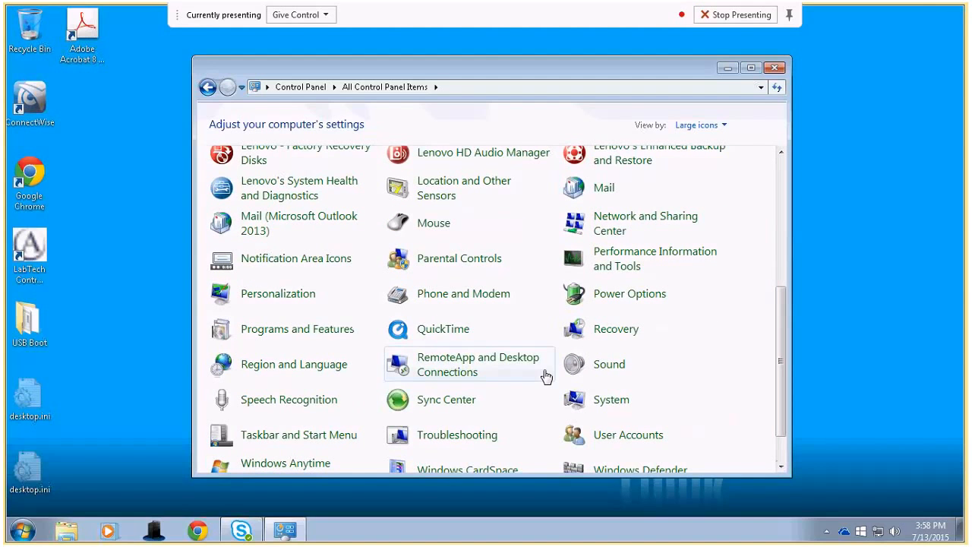
left_click(335, 329)
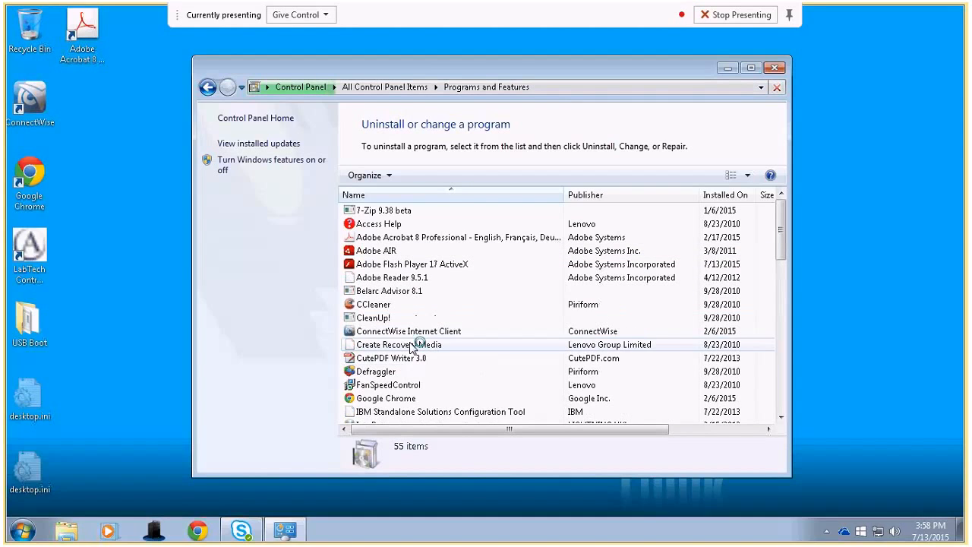
Select Access Help in the list, then close the Programs and Features window.
left_click(387, 225)
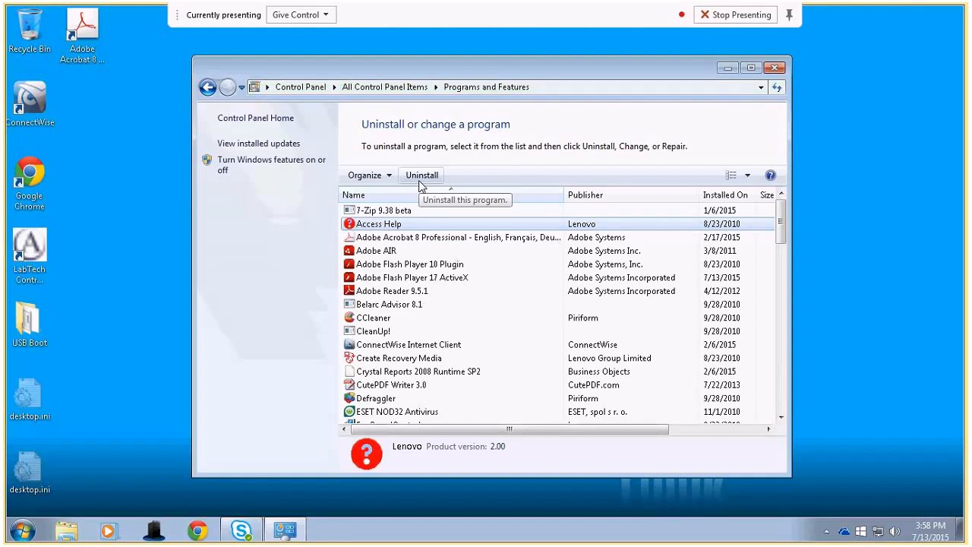
left_click(775, 69)
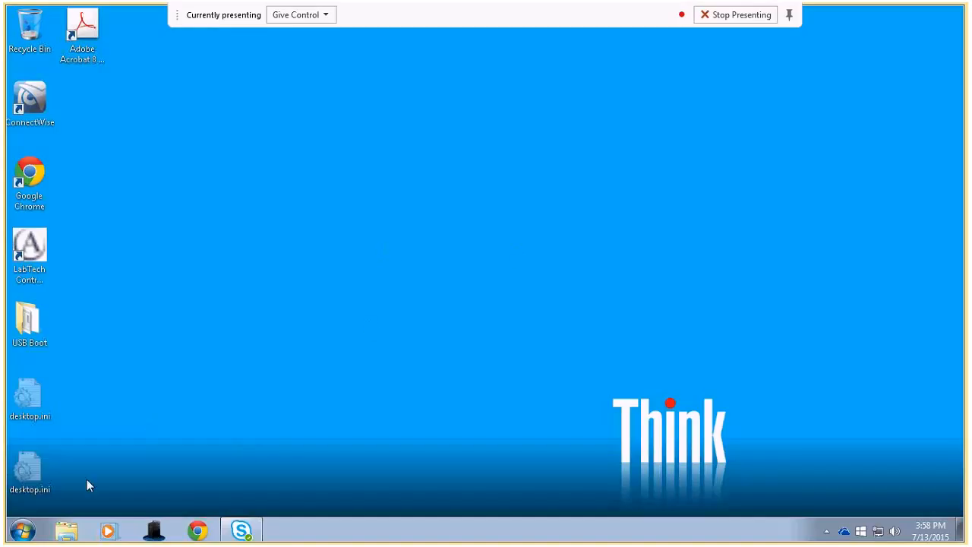
Launch Outlook 2013 from the Microsoft Office 2013 folder under All Programs.
left_click(23, 531)
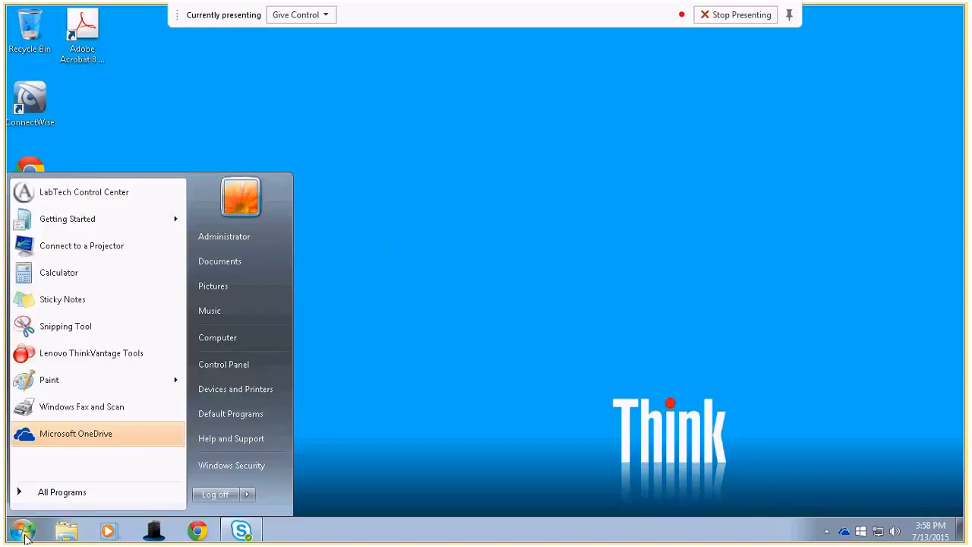
left_click(42, 493)
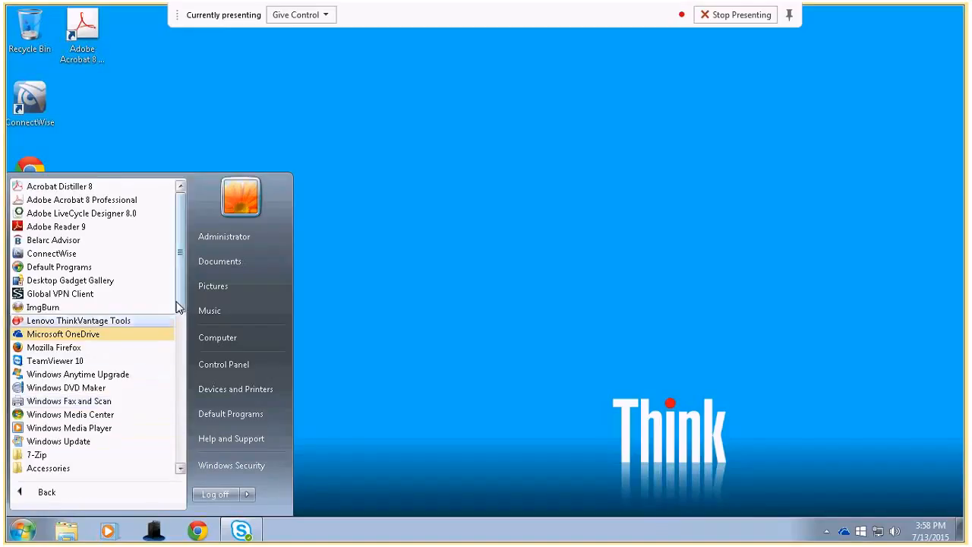
scroll(182, 331, "down", 2)
scroll(182, 332, "down", 4)
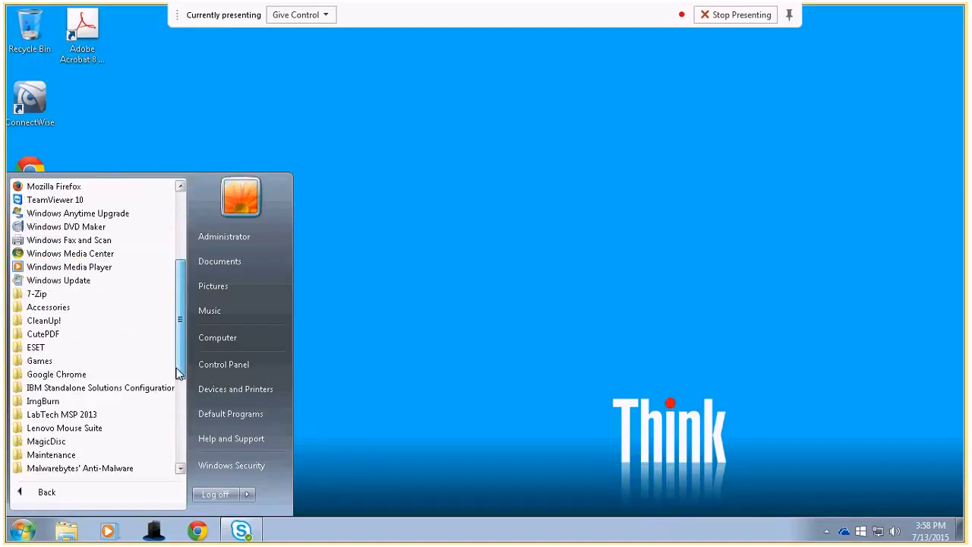
left_click_drag(184, 348, 182, 395)
left_click(66, 414)
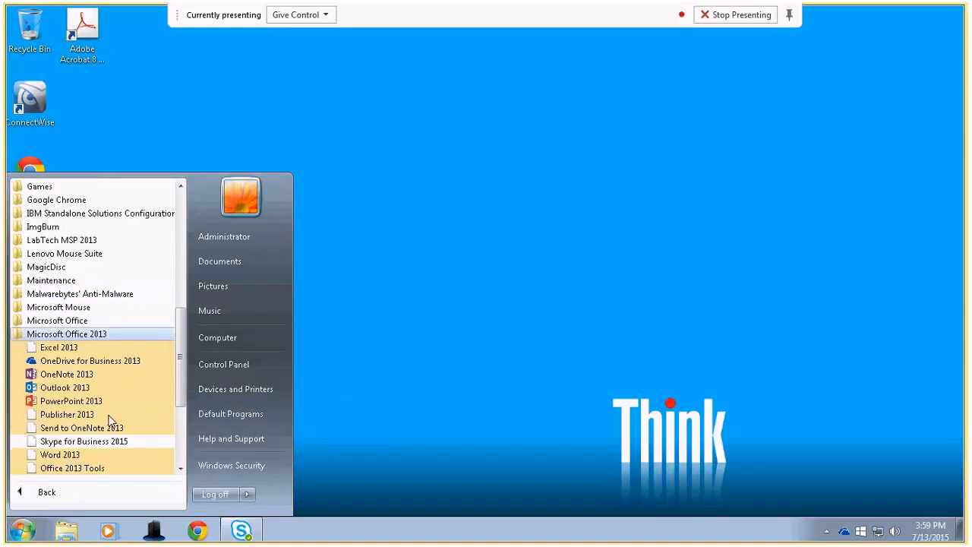
left_click(77, 389)
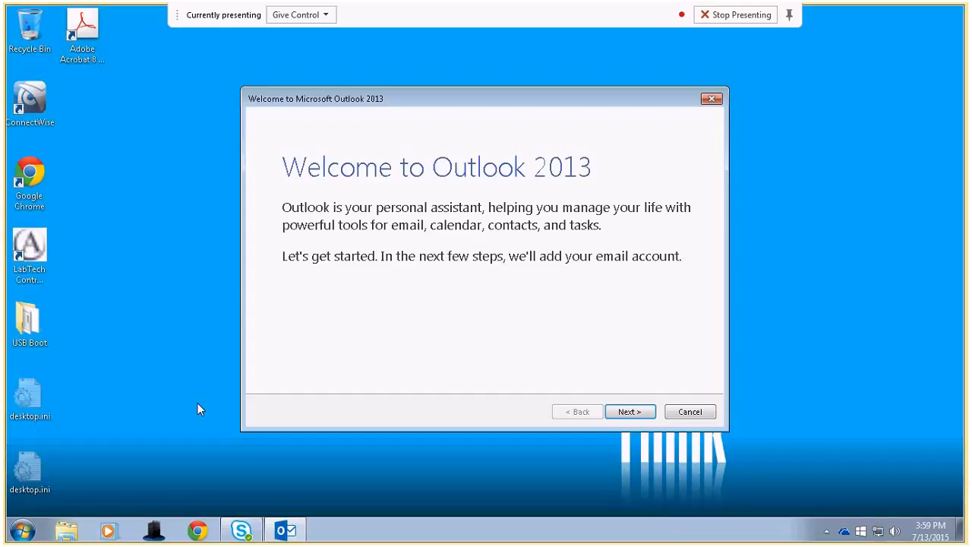
Move past the Welcome page and confirm Yes to setting up an email account.
left_click(618, 415)
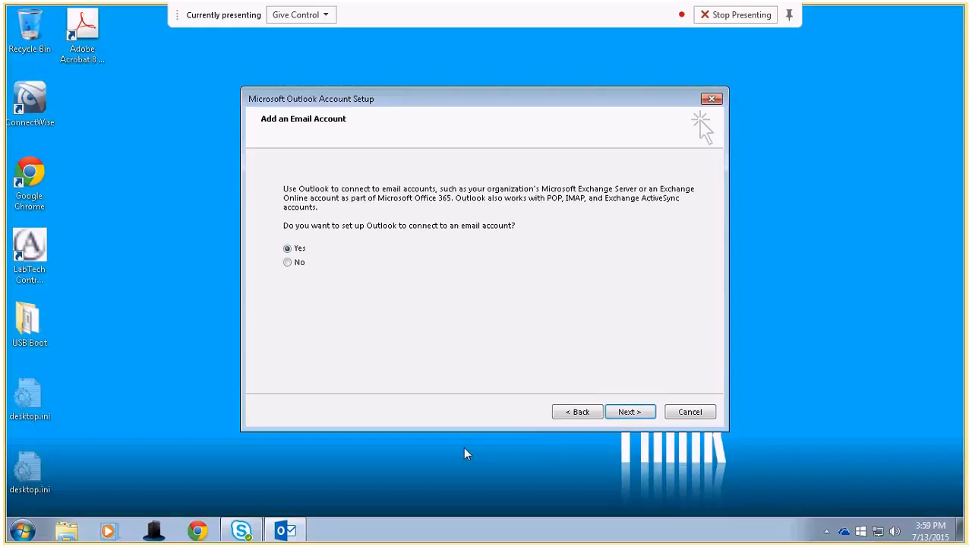
left_click(629, 412)
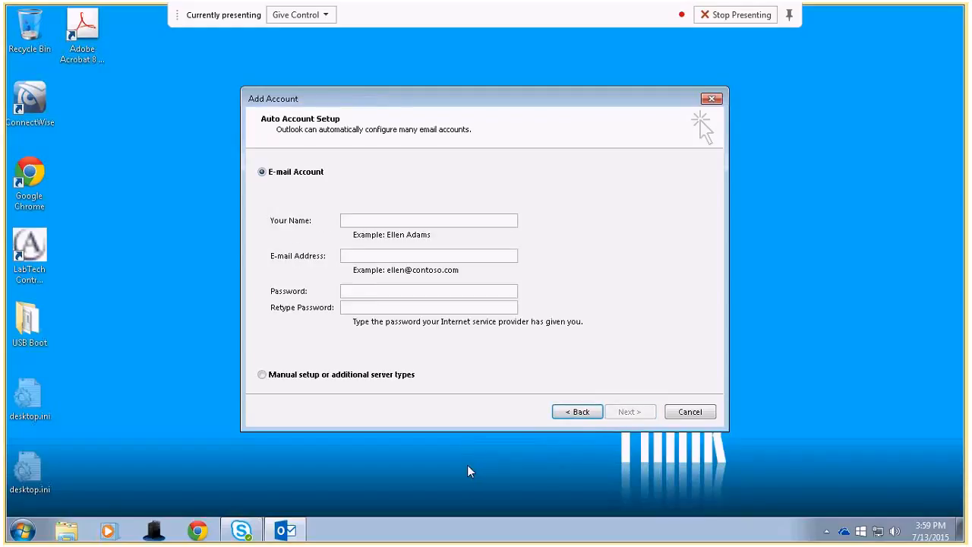
Enter the account holder's name and e-mail, type the password twice, and submit.
left_click(465, 221)
type("Aper")
type("io Demo")
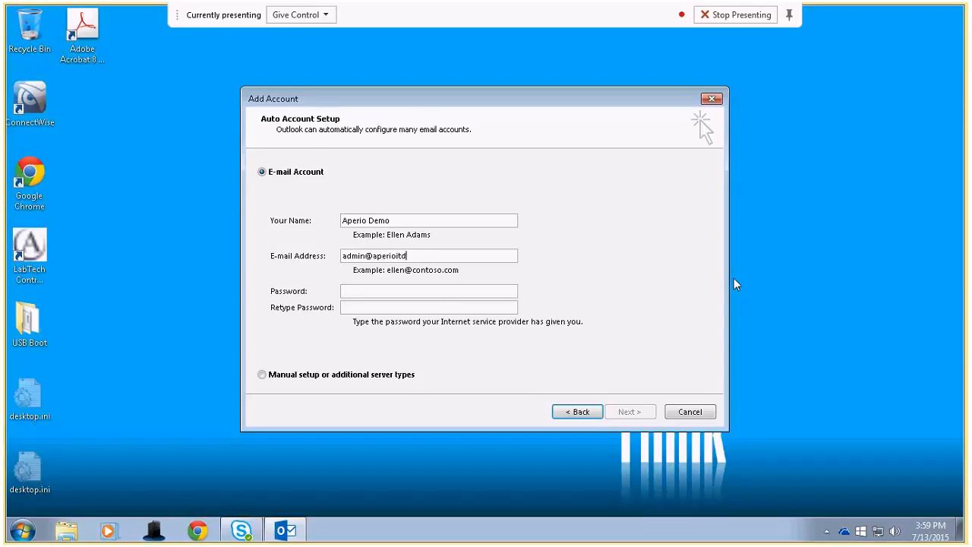
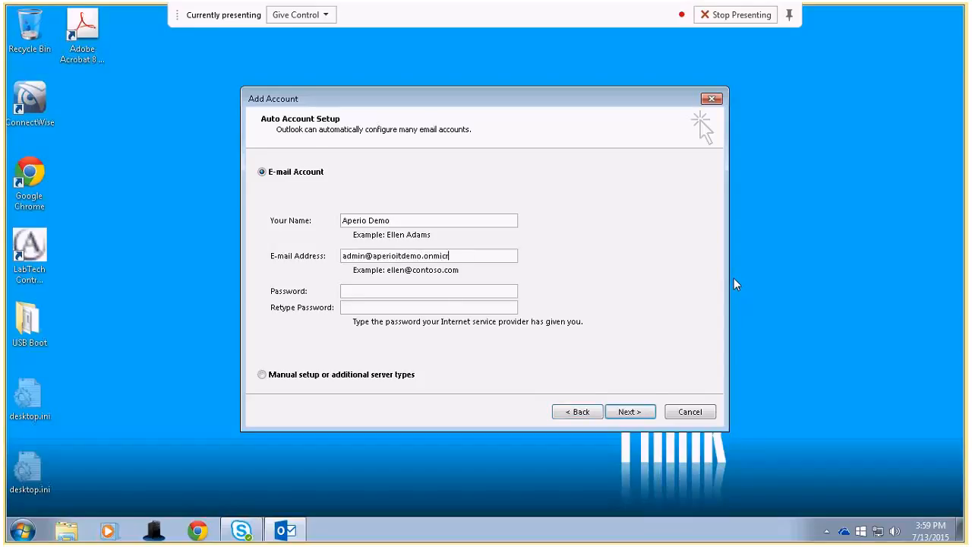
key("Tab")
type("***********")
key("Tab")
type("***********")
left_click(628, 413)
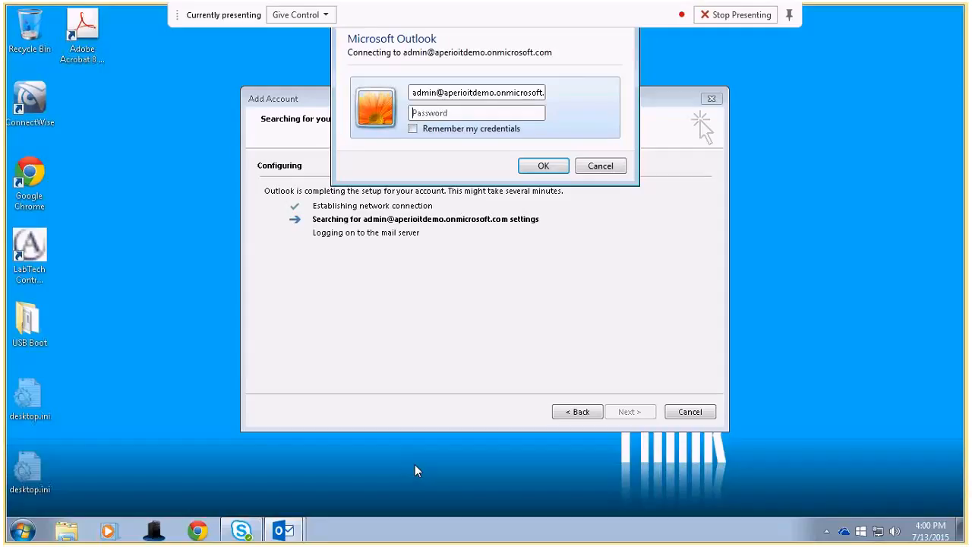
Sign in with the account password, ticking Remember my credentials.
left_click(514, 93)
key("Right")
key("Right")
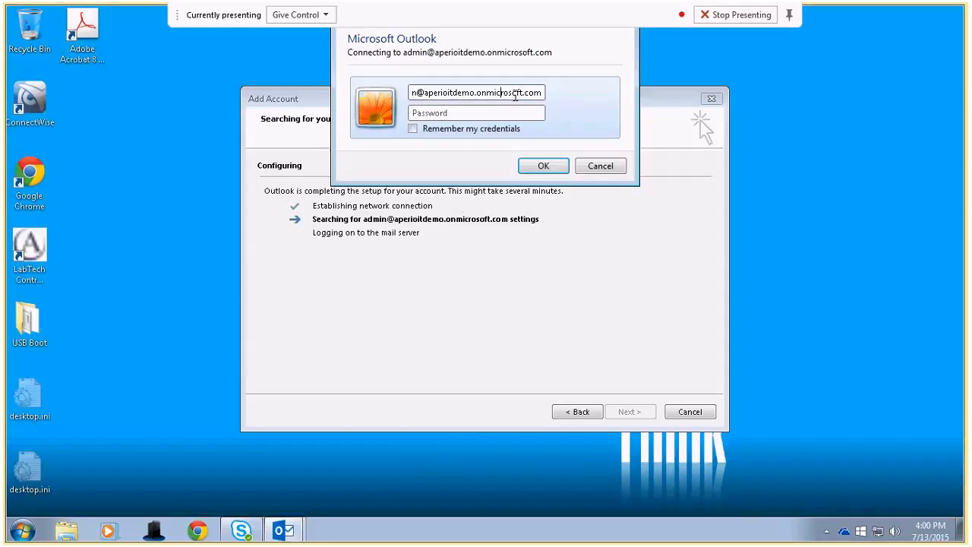
key("Left")
key("Left")
key("Left")
key("Left")
key("Left")
key("Left")
key("Left")
key("Left")
key("Left")
key("Left")
key("Left")
key("Left")
key("Left")
left_click(458, 109)
type("****")
type("******")
left_click(413, 129)
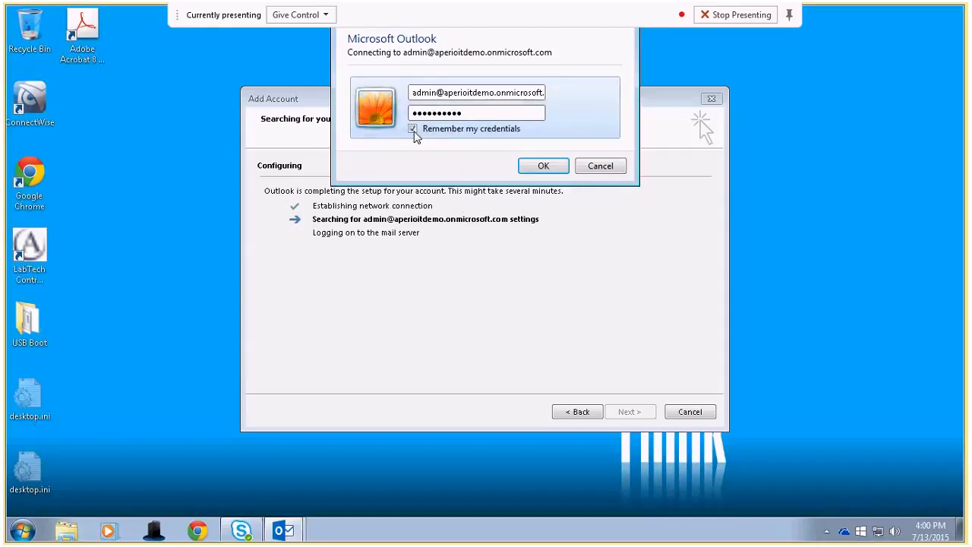
left_click(543, 166)
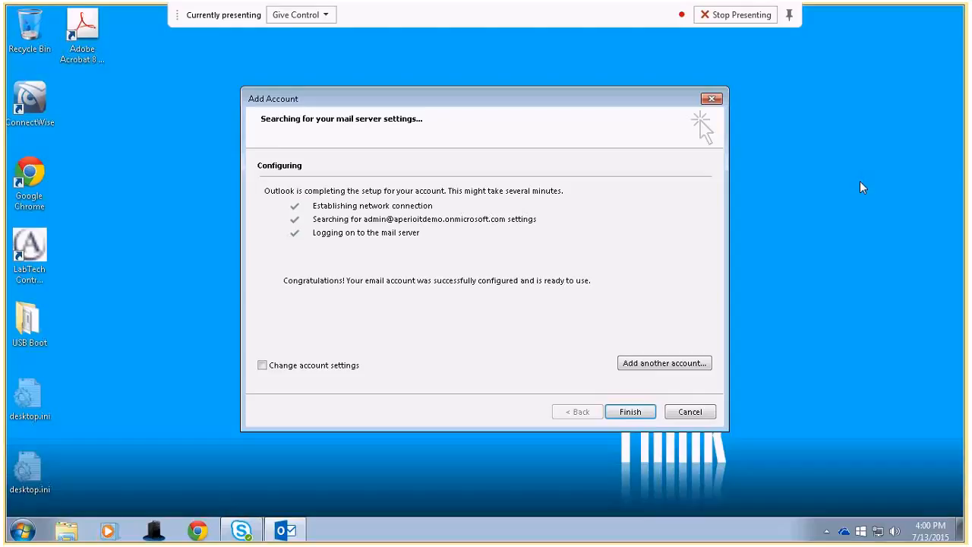
Tick 'Change account settings' in the Add Account wizard.
left_click(264, 368)
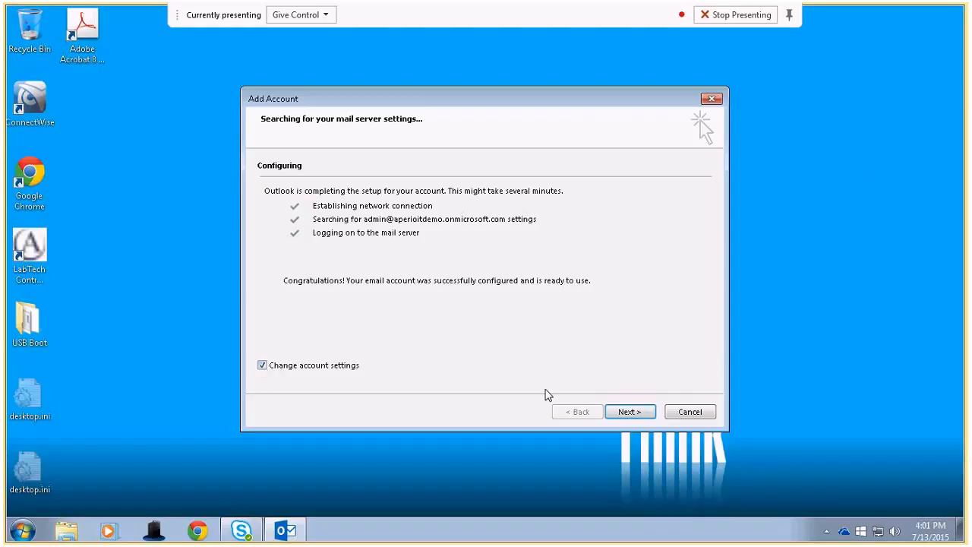
Set Mail to keep offline to 1 month and finish adding the Exchange account.
left_click(629, 412)
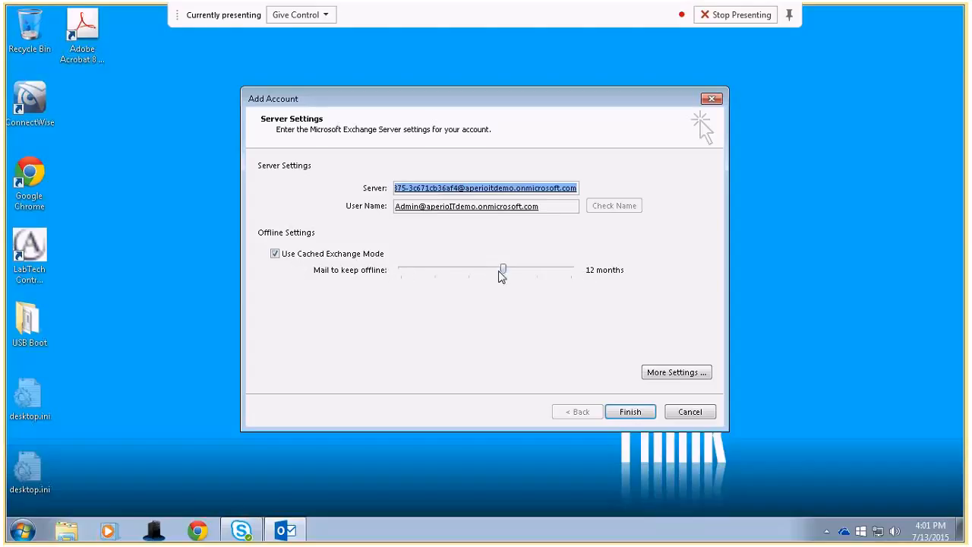
left_click_drag(503, 271, 575, 271)
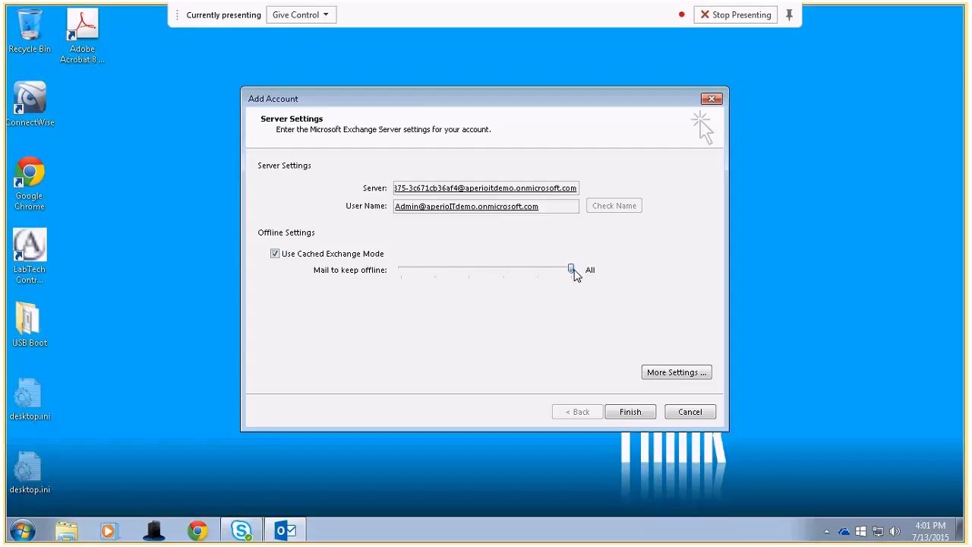
left_click_drag(574, 275, 401, 273)
left_click(618, 413)
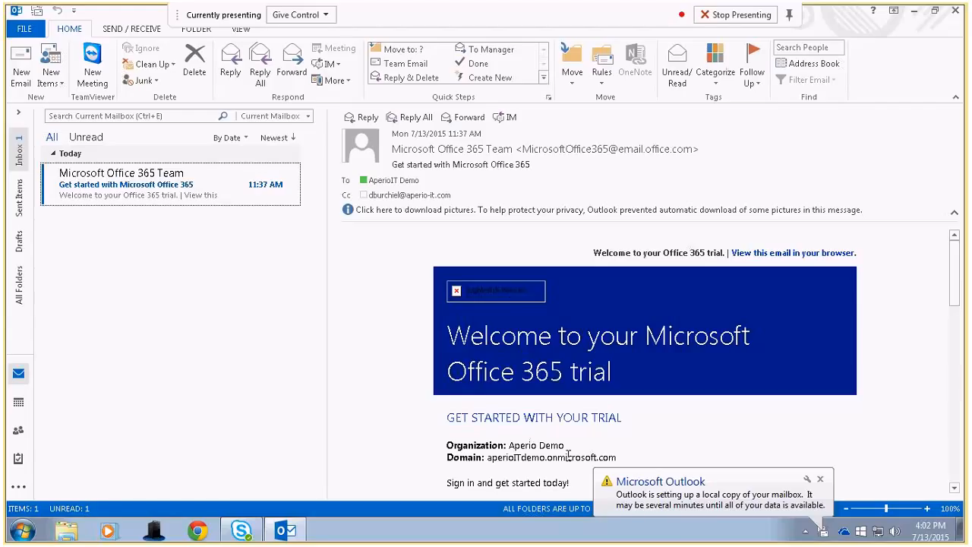
Once the Inbox loads with the Office 365 welcome message, expand the minimized folder pane.
left_click(789, 16)
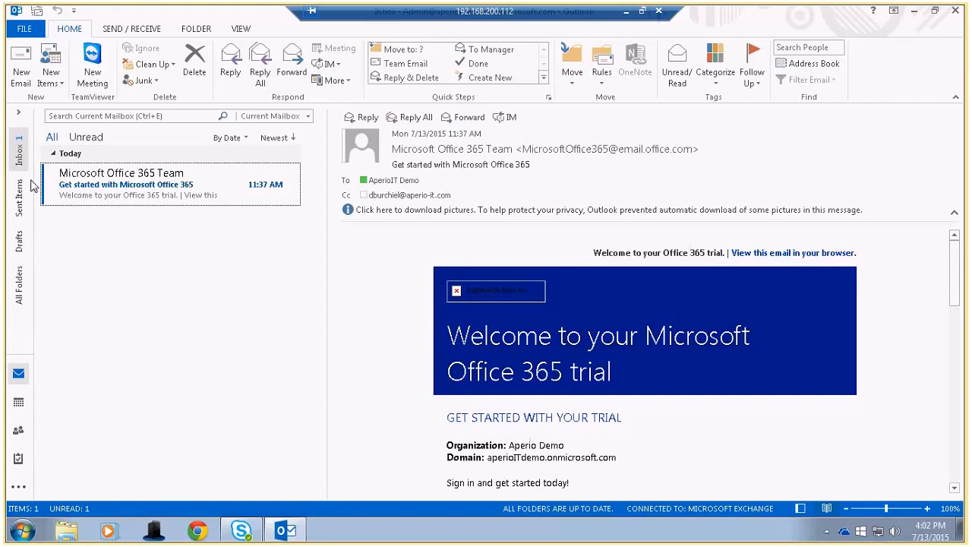
left_click(18, 111)
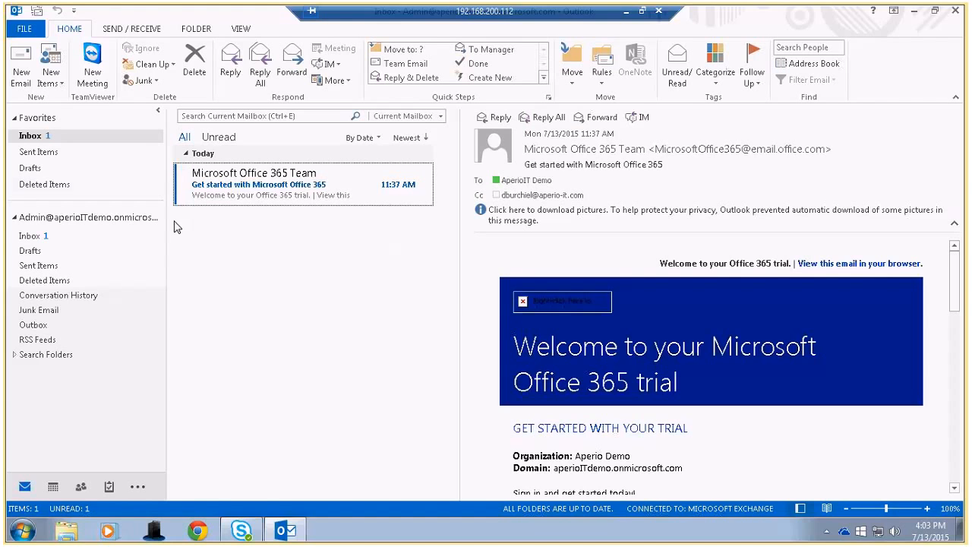
In Outlook's General options, choose the Calligraphy background and Dark Gray theme, and apply them.
left_click(38, 30)
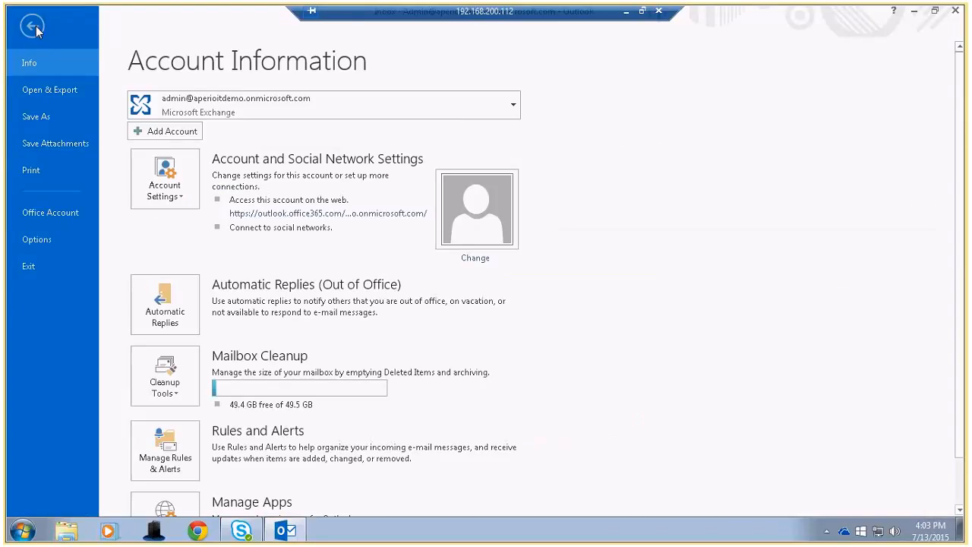
left_click(37, 239)
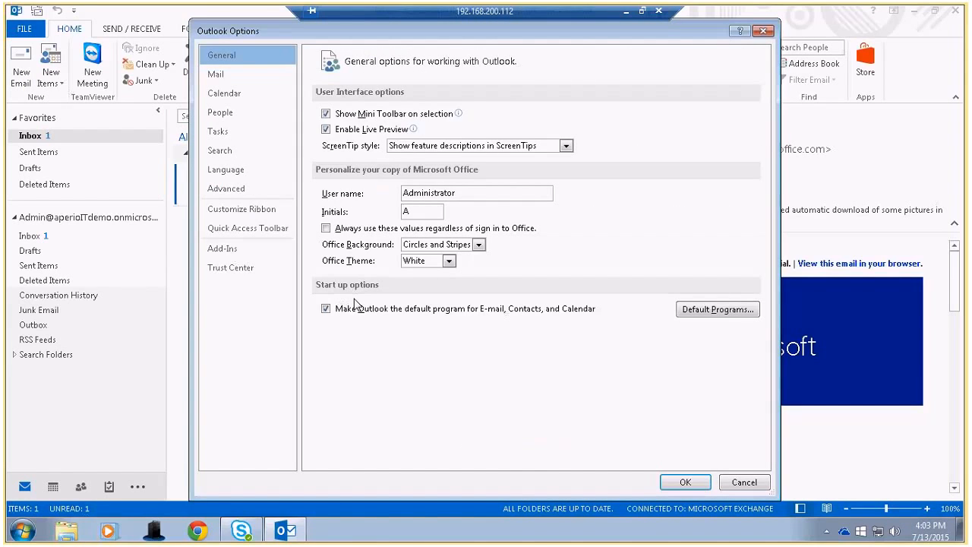
left_click(479, 245)
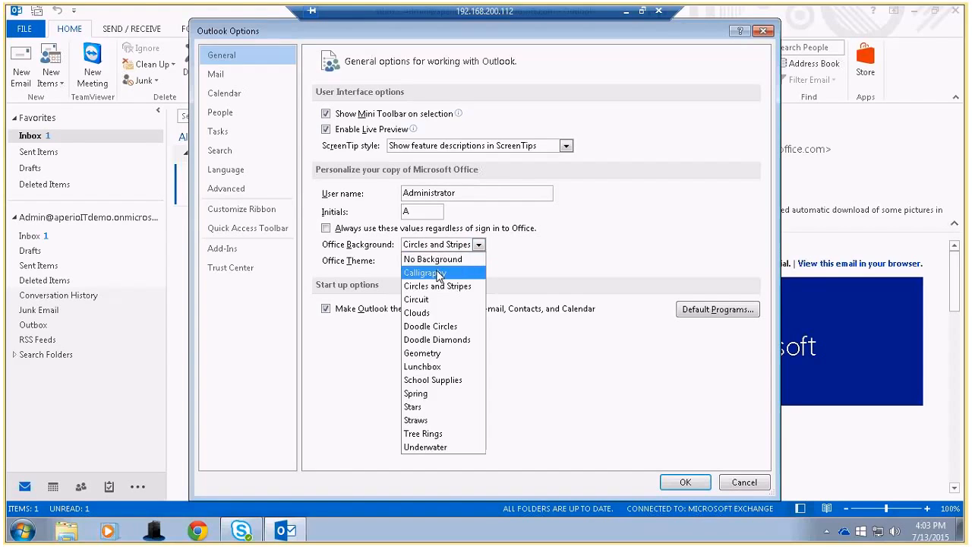
left_click(440, 270)
left_click(447, 261)
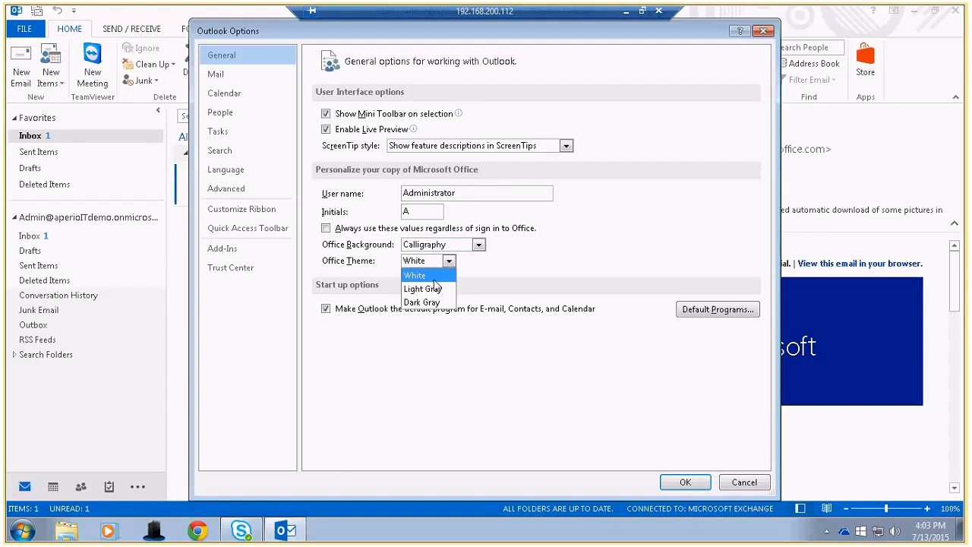
left_click(423, 302)
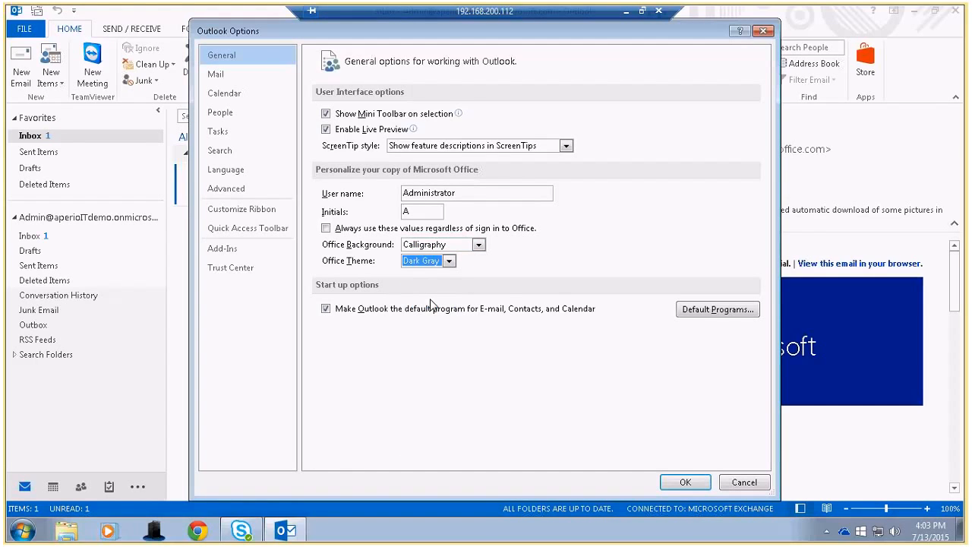
left_click(684, 482)
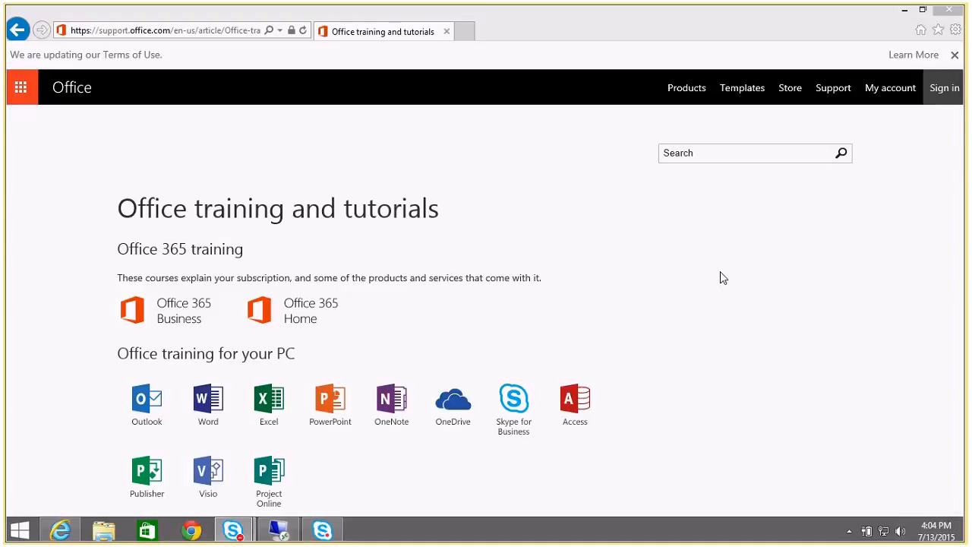
Scroll the Office training page to the PC courses and the Office 2016 and 2011 Mac links.
left_click_drag(960, 148, 960, 207)
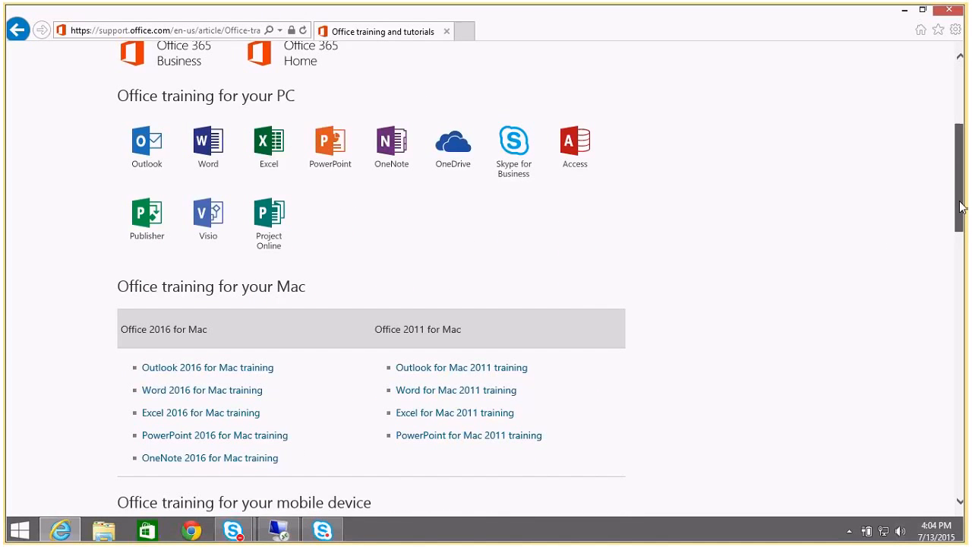
left_click_drag(961, 207, 960, 196)
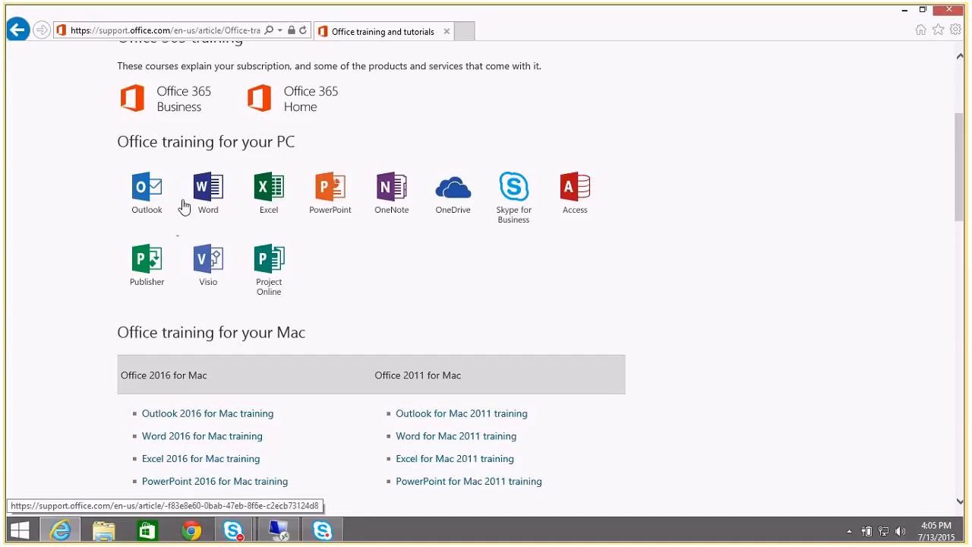
left_click(212, 204)
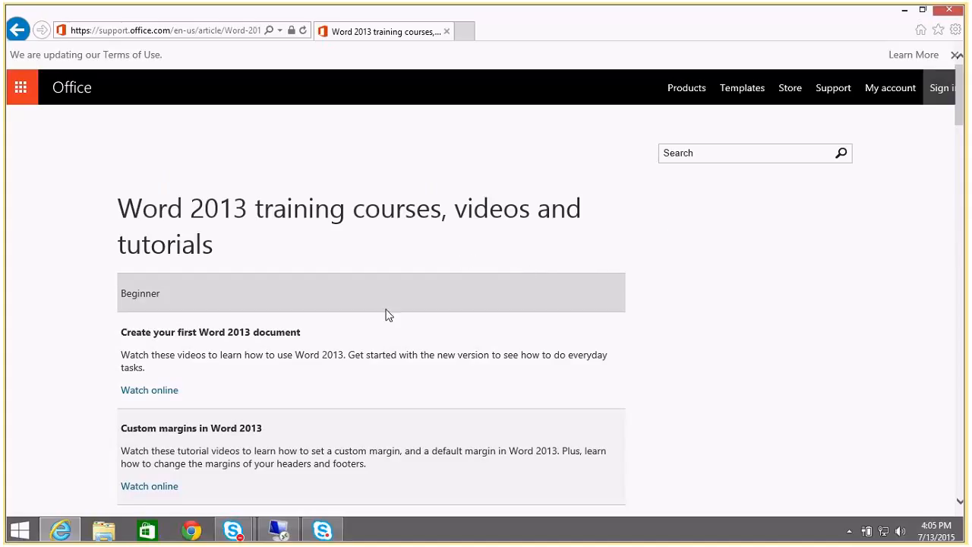
scroll(382, 315, "down", 3)
scroll(389, 314, "down", 3)
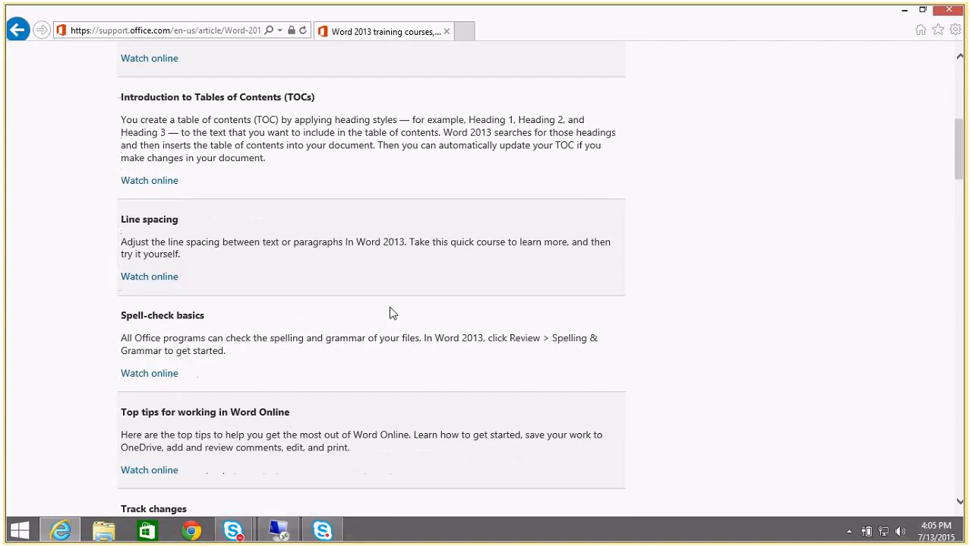
scroll(391, 313, "down", 8)
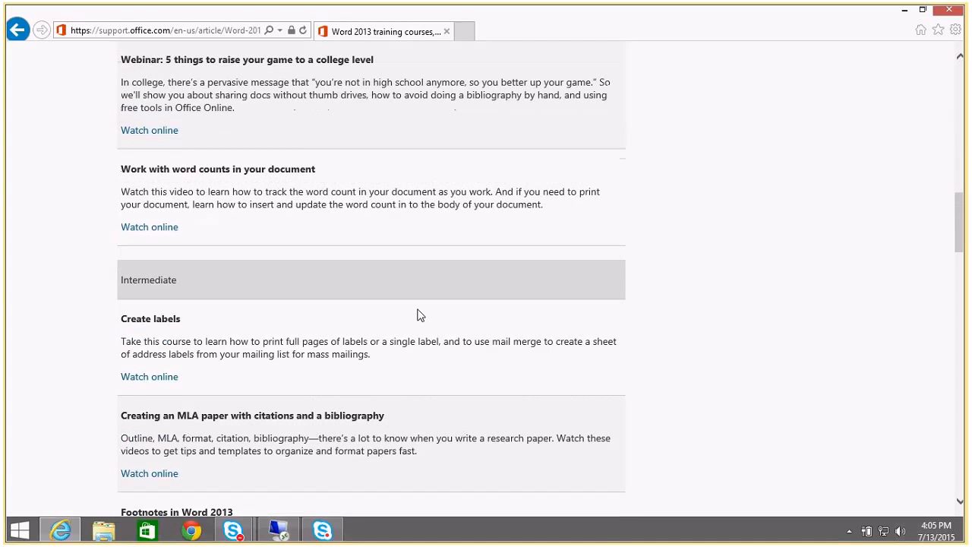
scroll(468, 308, "down", 4)
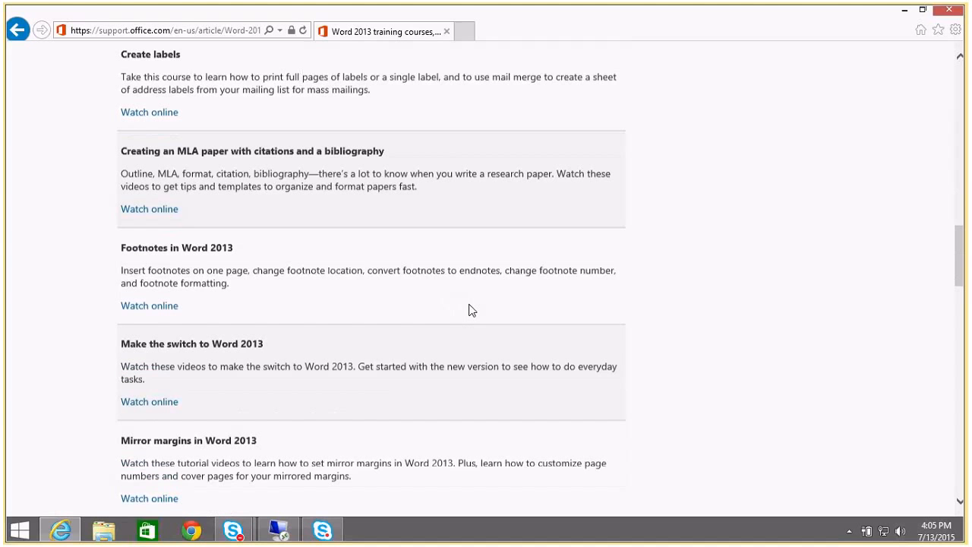
scroll(469, 309, "up", 10)
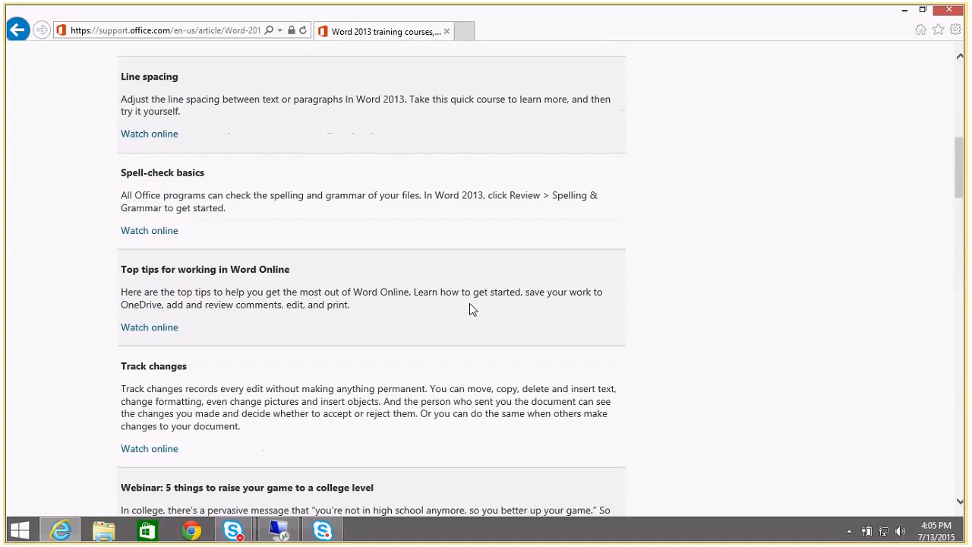
scroll(470, 308, "up", 8)
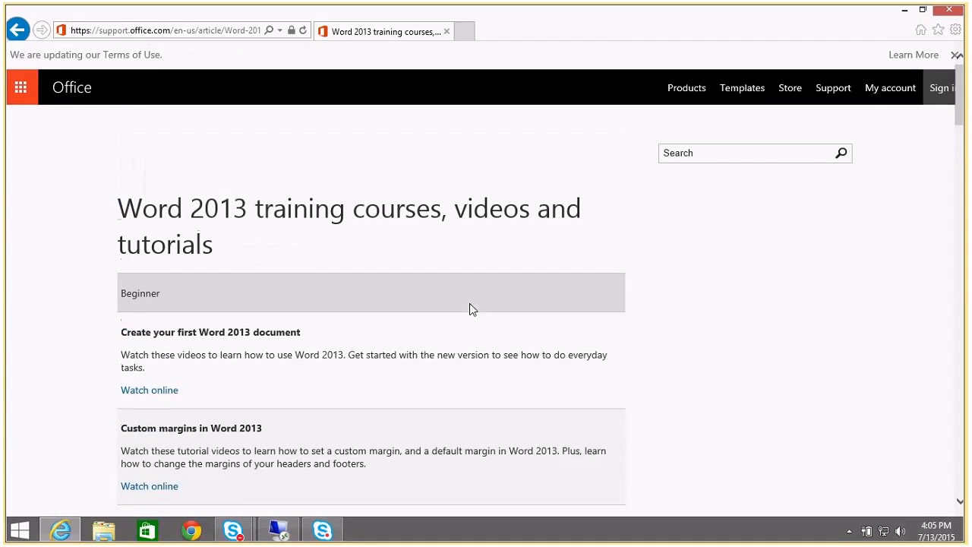
left_click(17, 30)
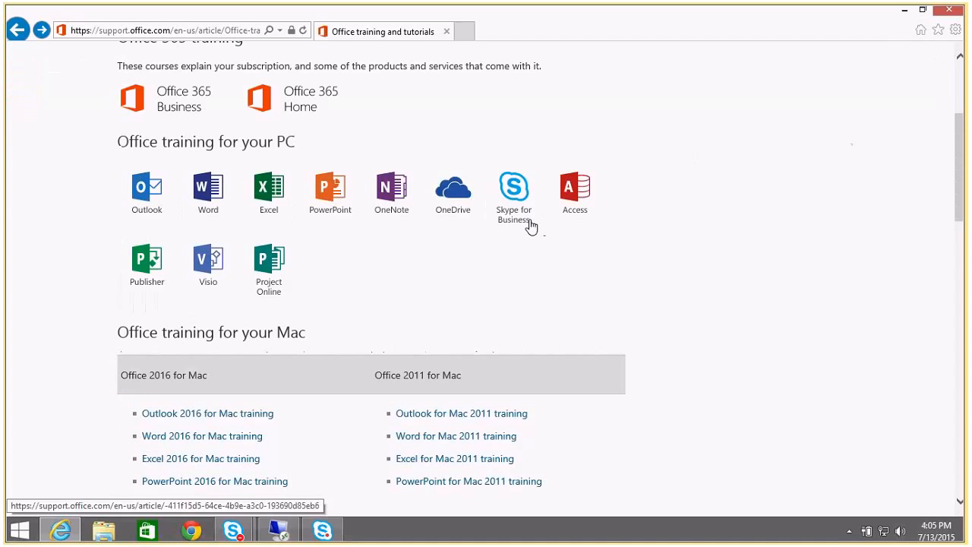